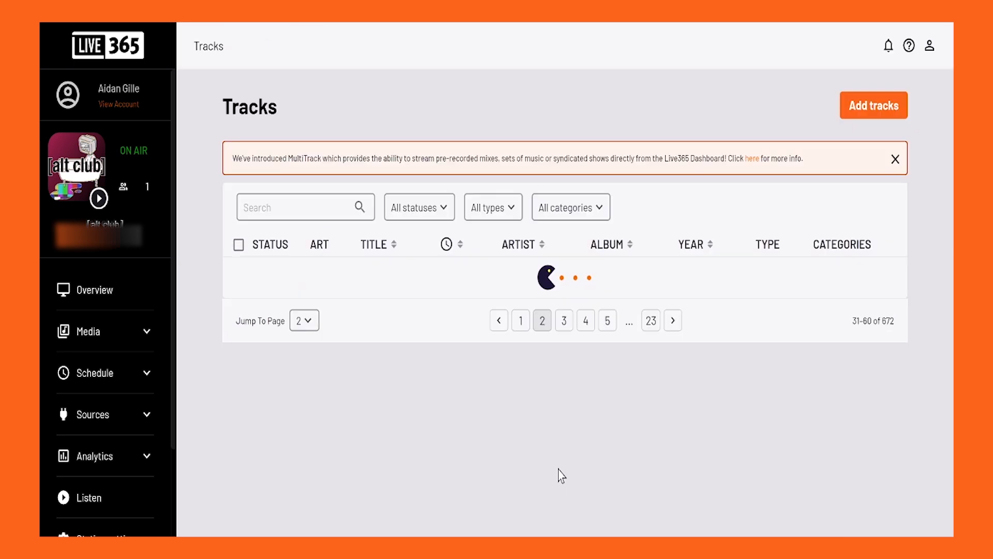
Browse the station's track library on pages 2 and 3, looking through the listed tracks
scroll(534, 406, down, 2)
scroll(533, 406, down, 8)
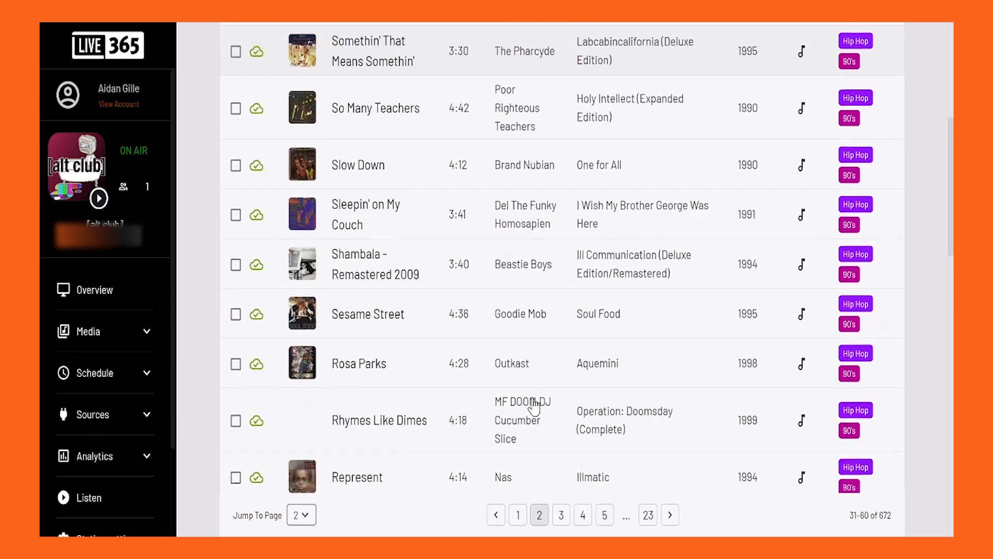
click(561, 517)
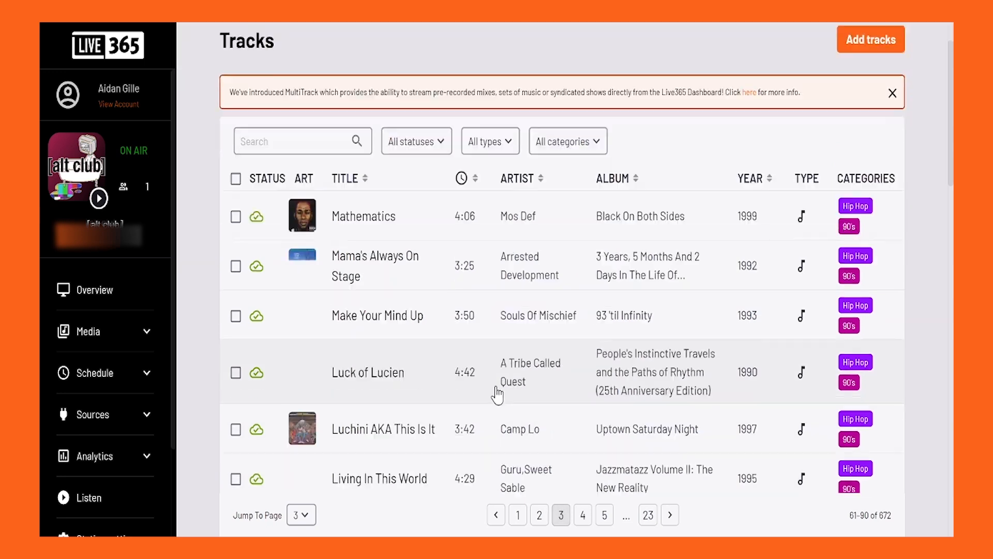
scroll(497, 395, down, 10)
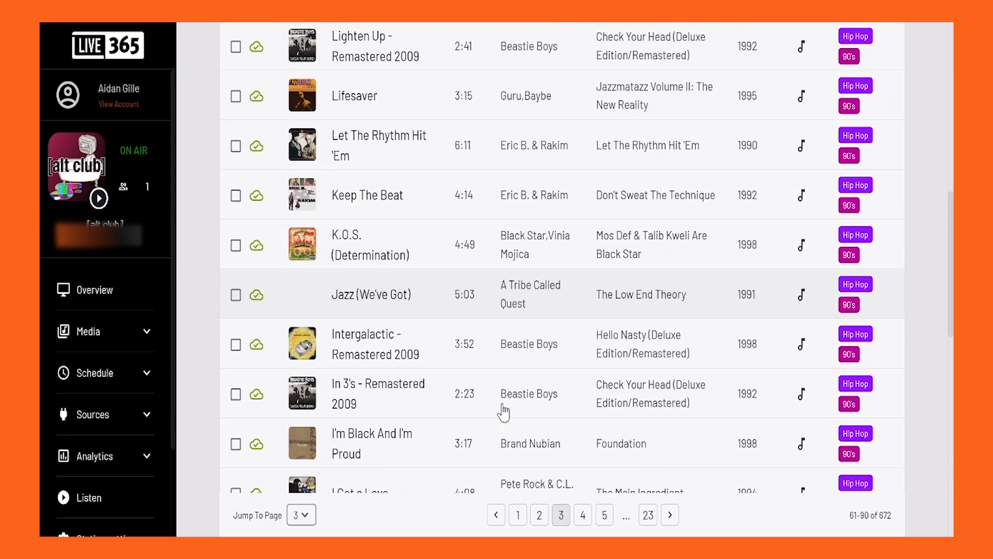
scroll(427, 337, down, 2)
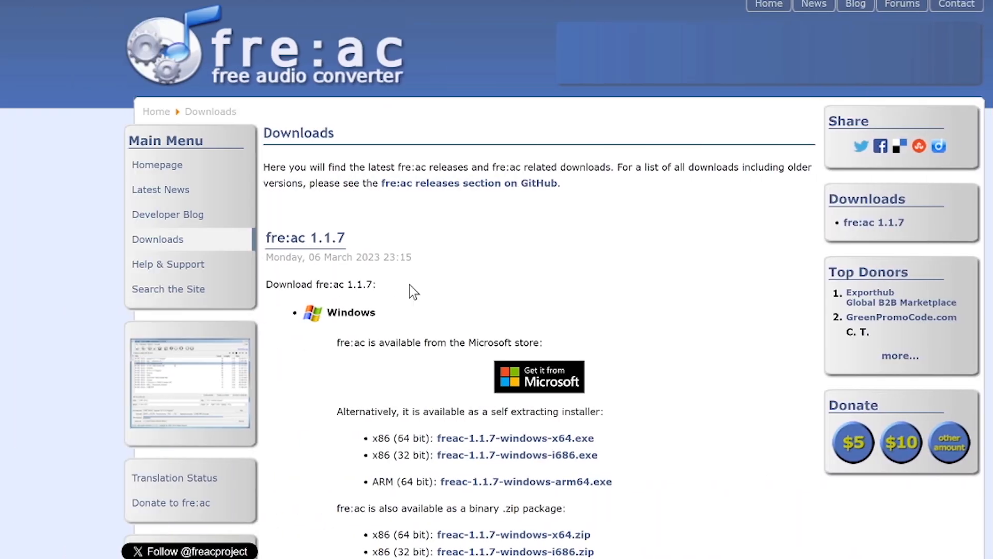
Switch to the fre:ac website and look through the download options for version 1.1.7
scroll(412, 290, down, 2)
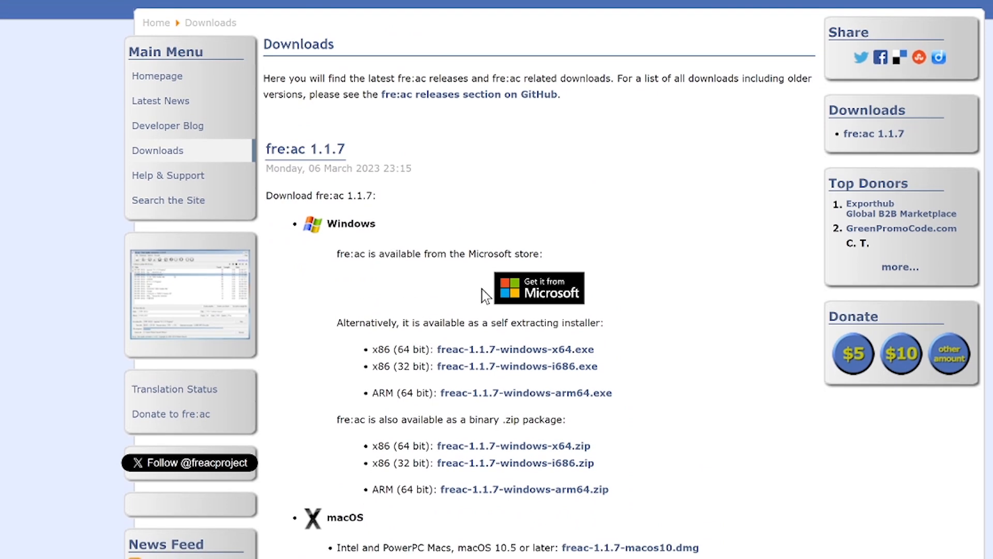
scroll(462, 306, down, 2)
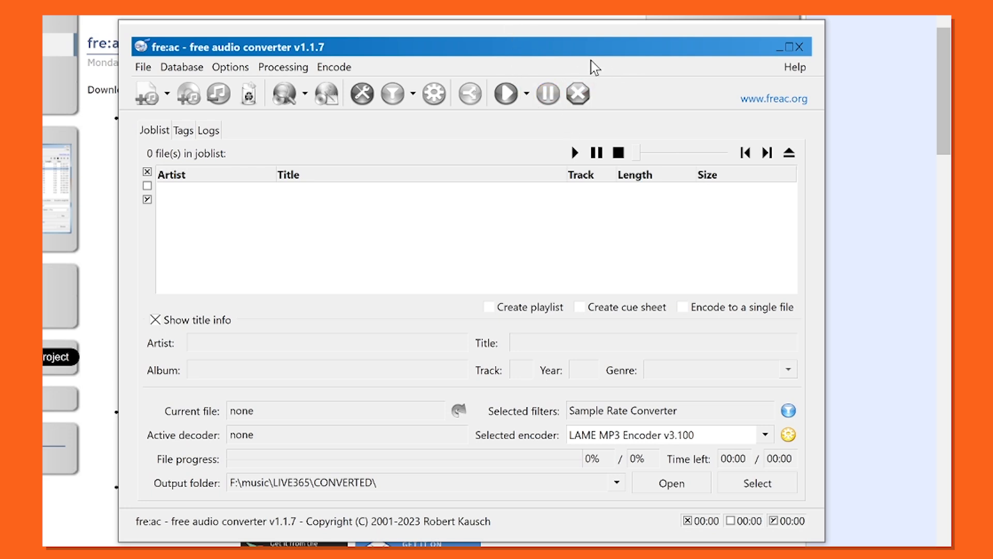
In fre:ac, configure the LAME MP3 encoder to use the Custom settings preset with quality enabled and set to 0
drag(576, 42, 572, 35)
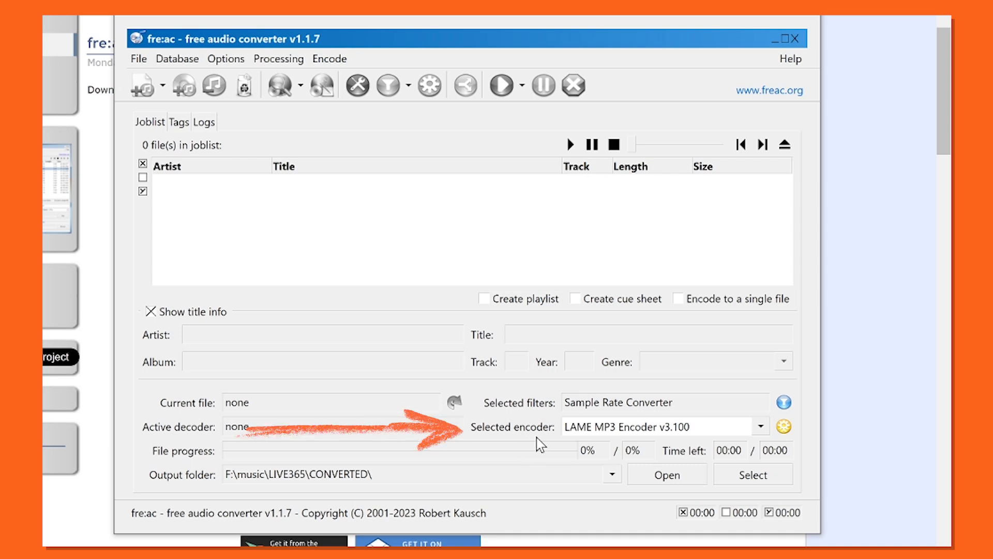
click(784, 427)
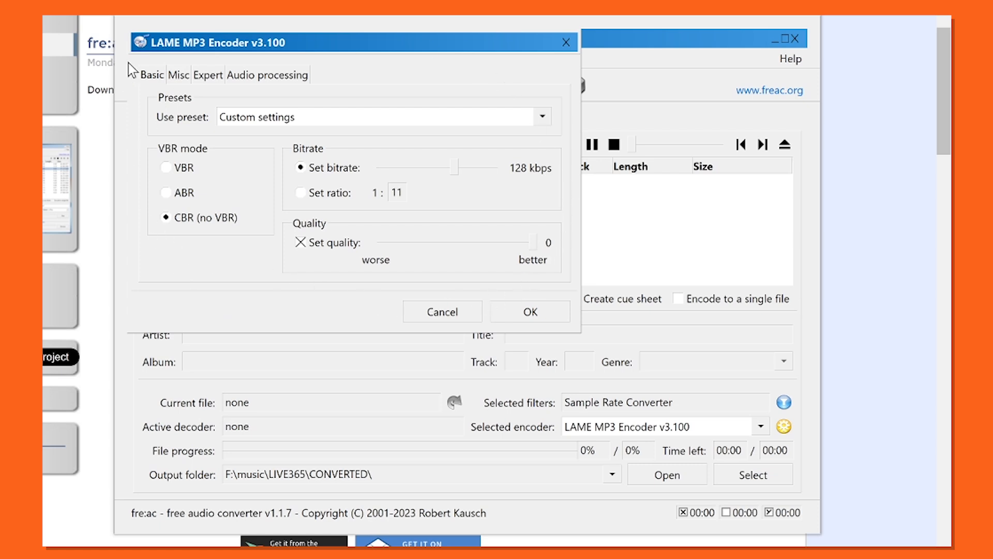
click(543, 116)
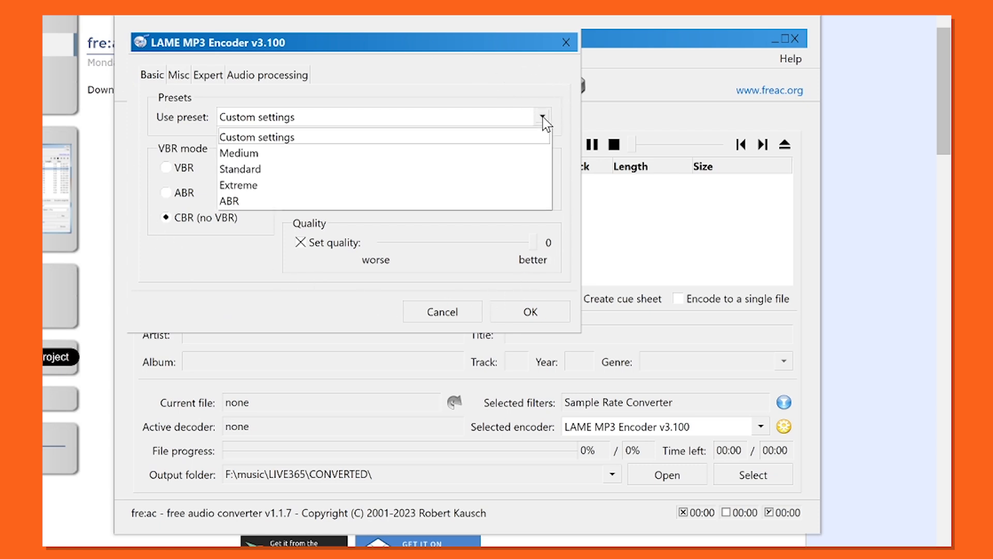
click(293, 138)
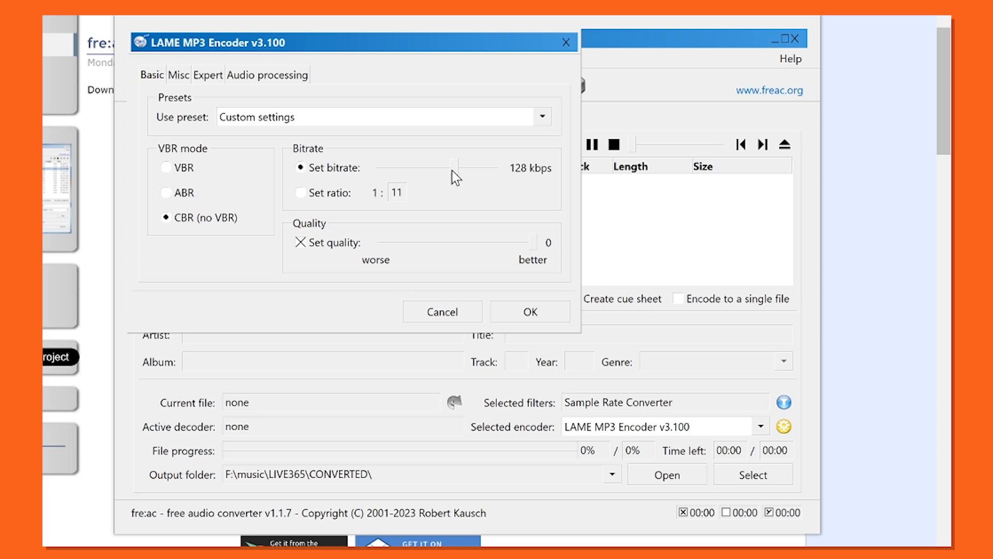
click(300, 243)
click(300, 243)
drag(502, 241, 548, 243)
Set the MP3 encoder's stereo mode to Joint Stereo and accept the encoder settings
click(179, 75)
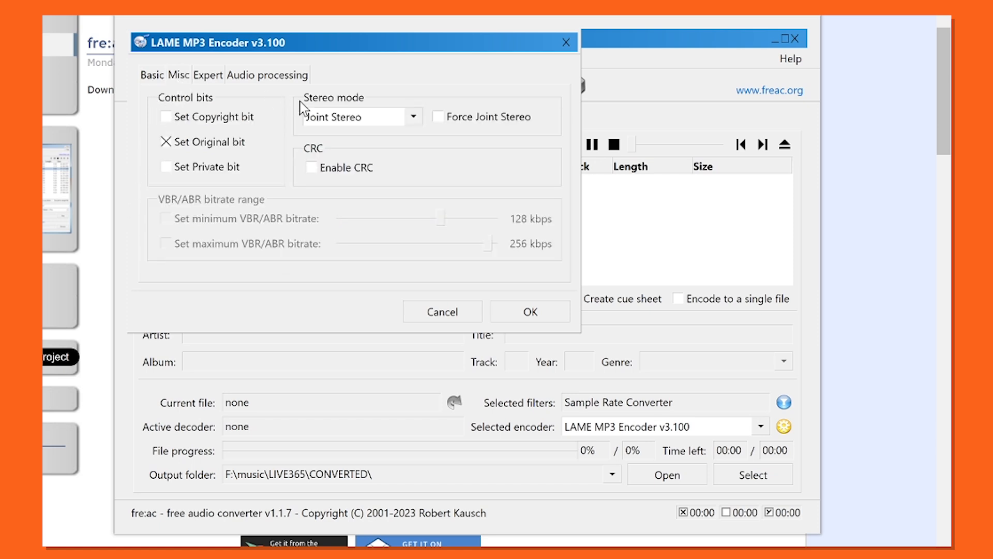
click(413, 118)
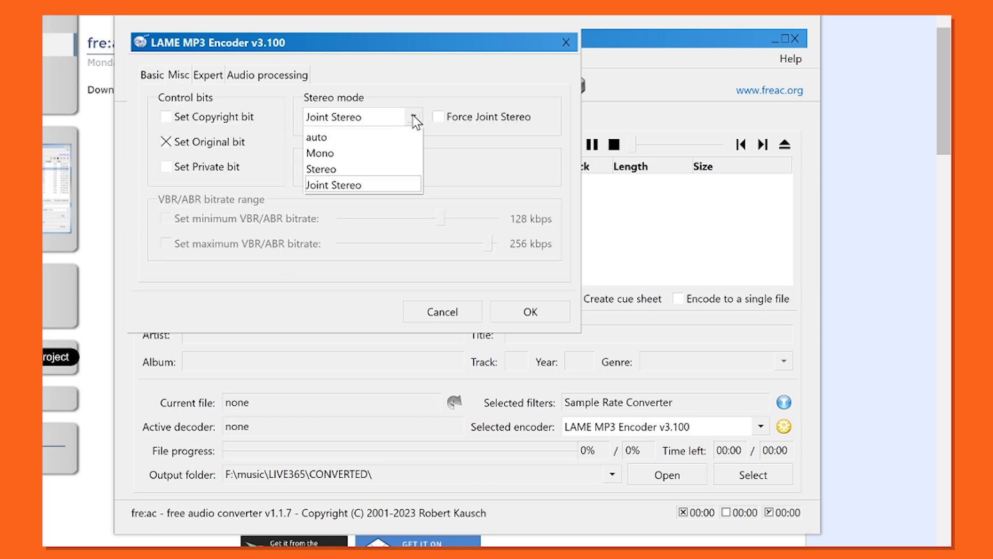
click(359, 185)
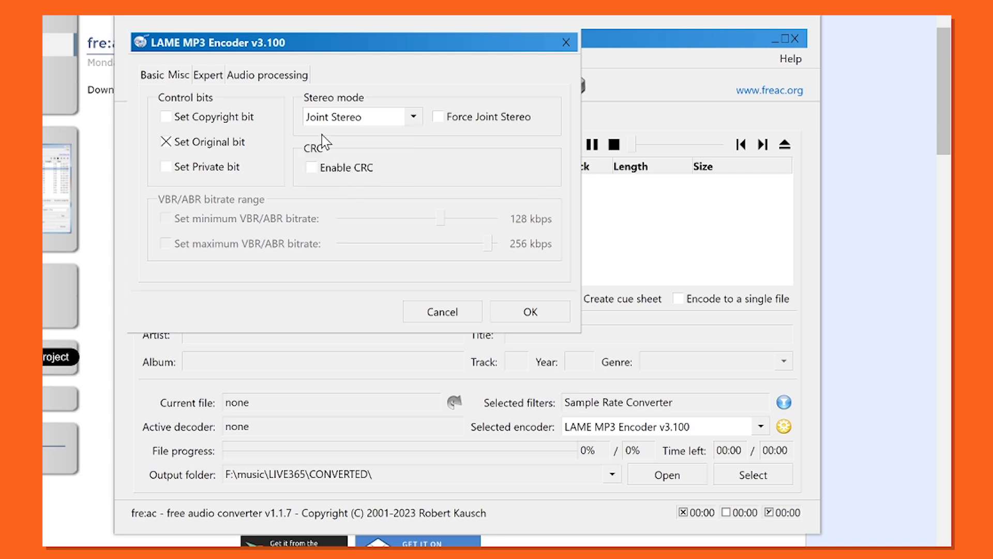
click(526, 312)
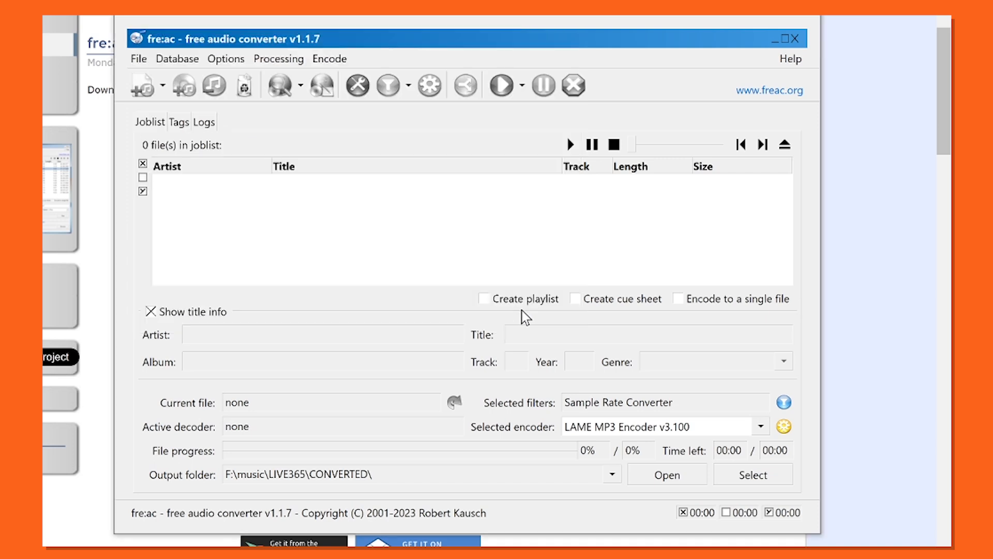
In the general settings, set the output filename pattern to <artist> - <title>
click(243, 61)
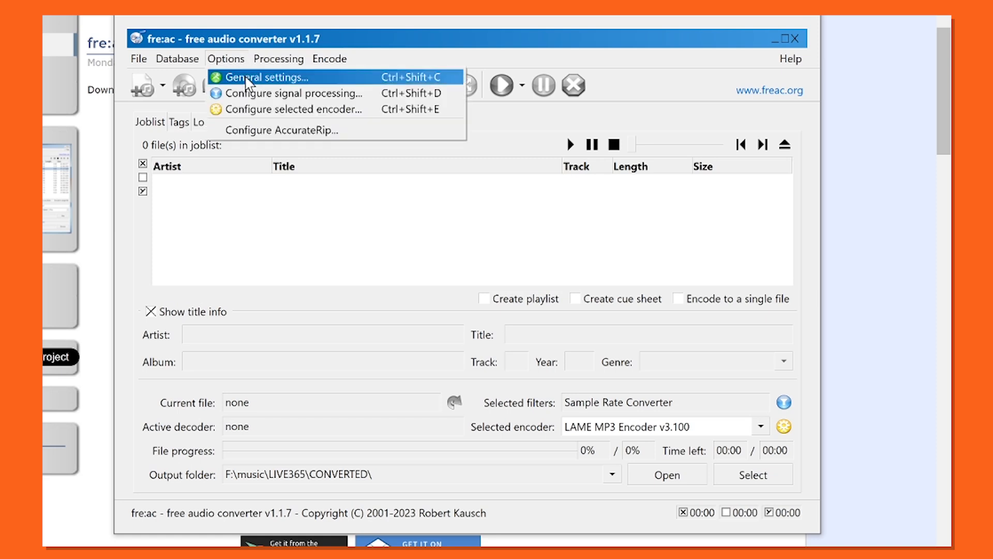
click(247, 78)
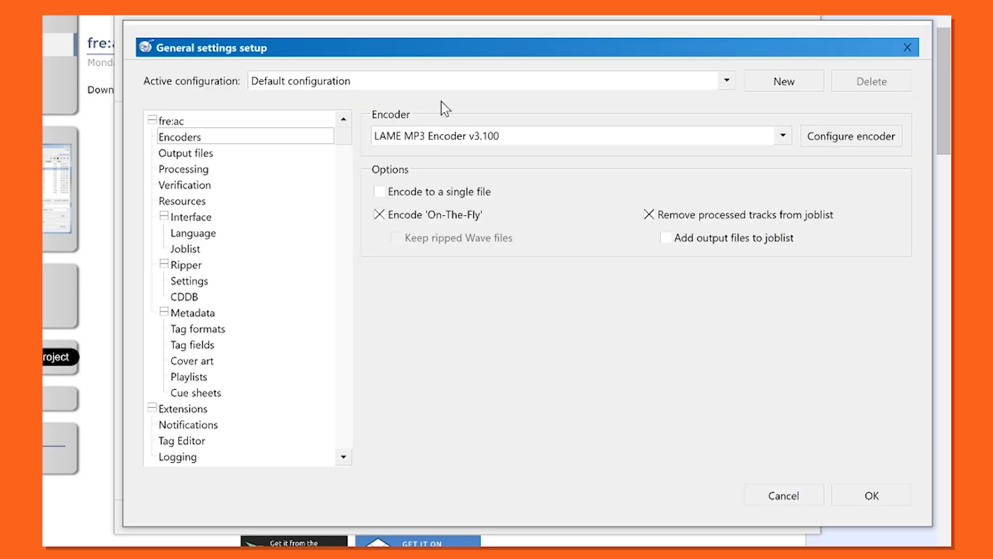
click(284, 155)
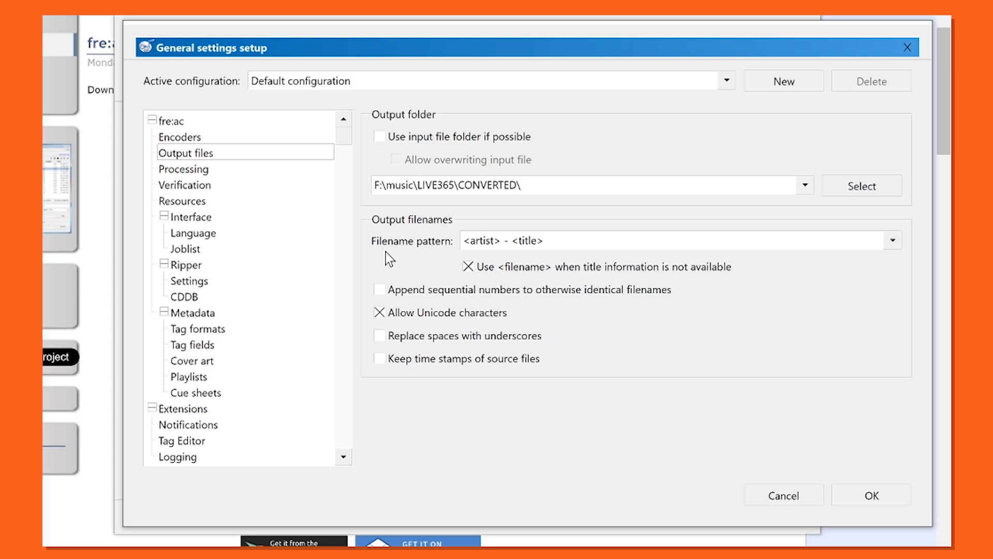
click(892, 241)
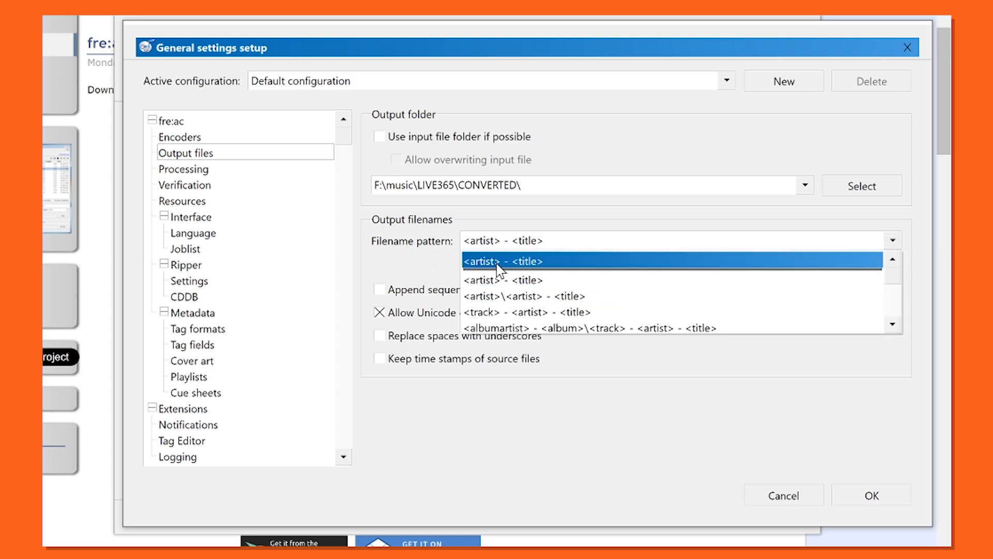
click(511, 280)
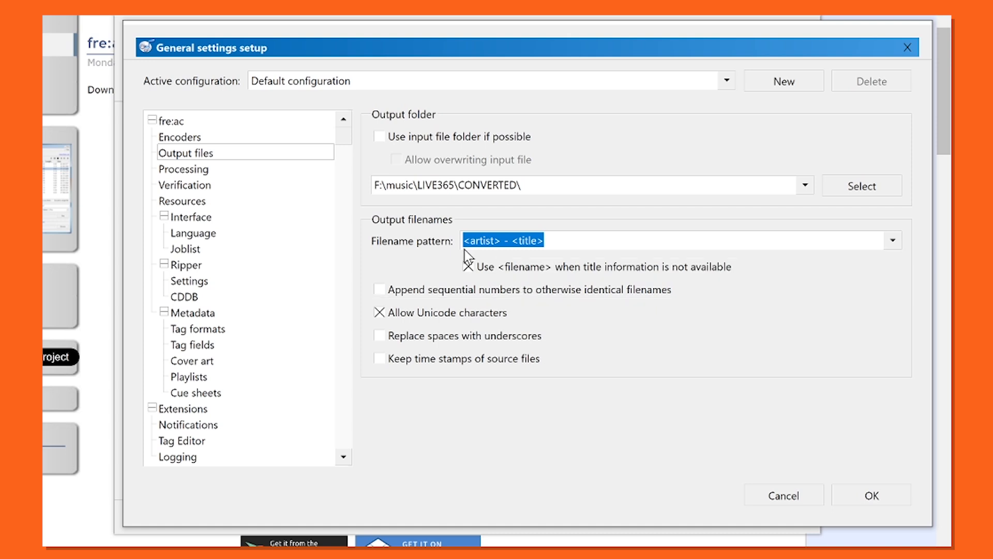
Add the Sample Rate Converter to the selected signal processing components
click(198, 171)
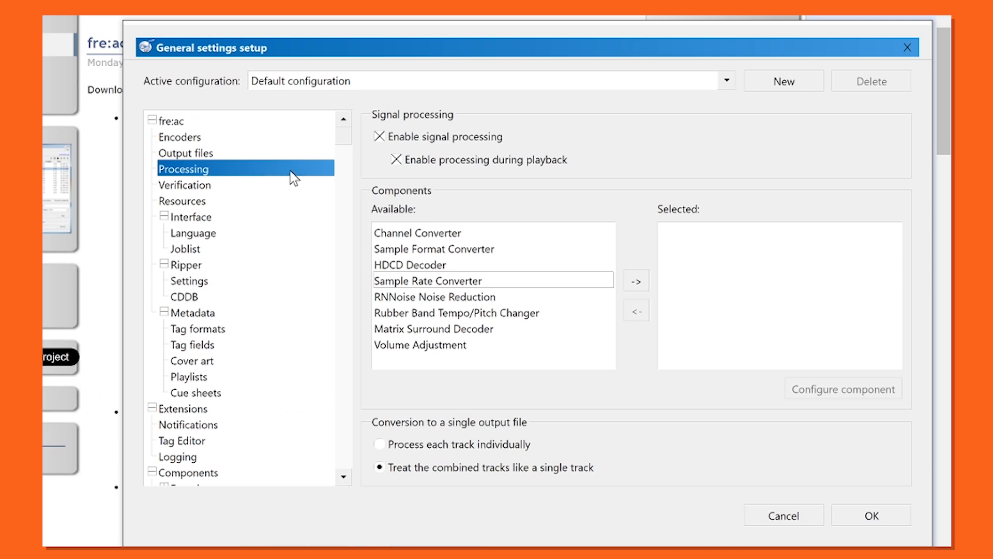
click(468, 249)
click(464, 282)
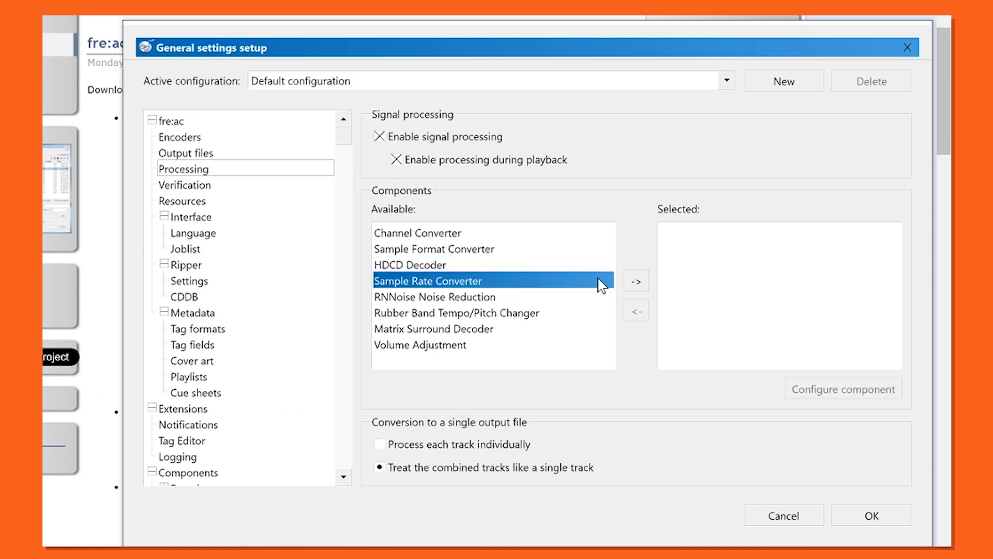
click(637, 281)
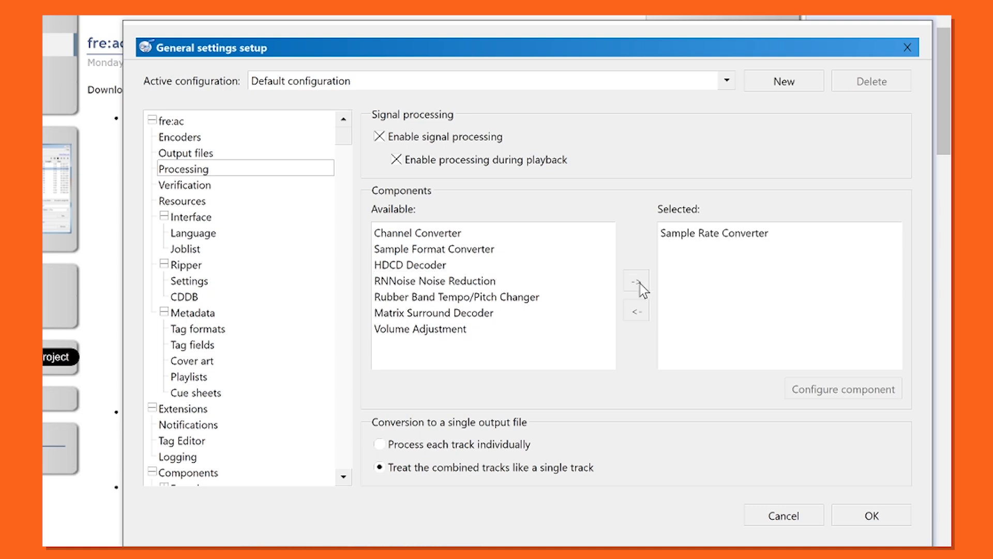
Configure the Sample Rate Converter component with an output sampling rate of 44100 and accept it
click(743, 236)
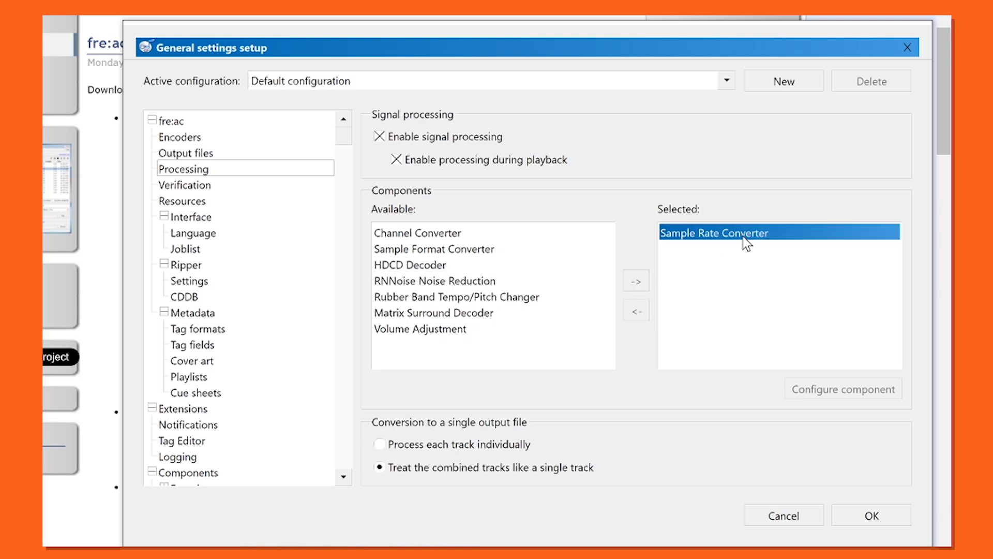
click(743, 259)
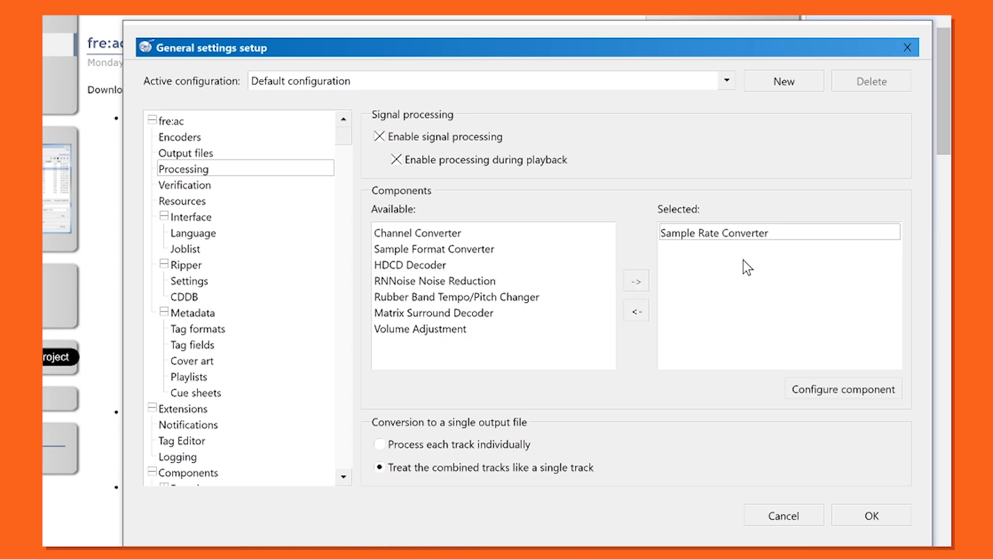
click(811, 391)
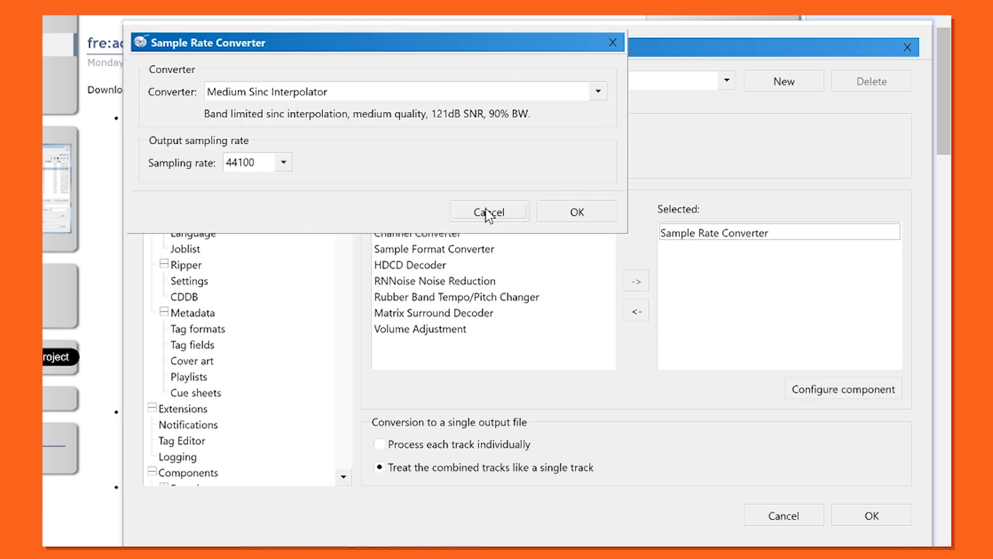
click(282, 163)
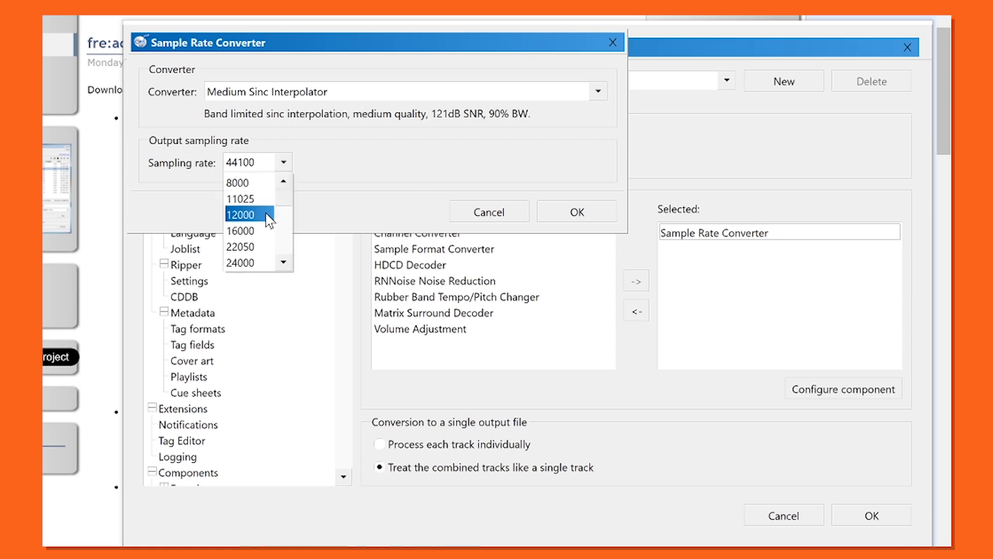
scroll(266, 215, down, 2)
click(252, 203)
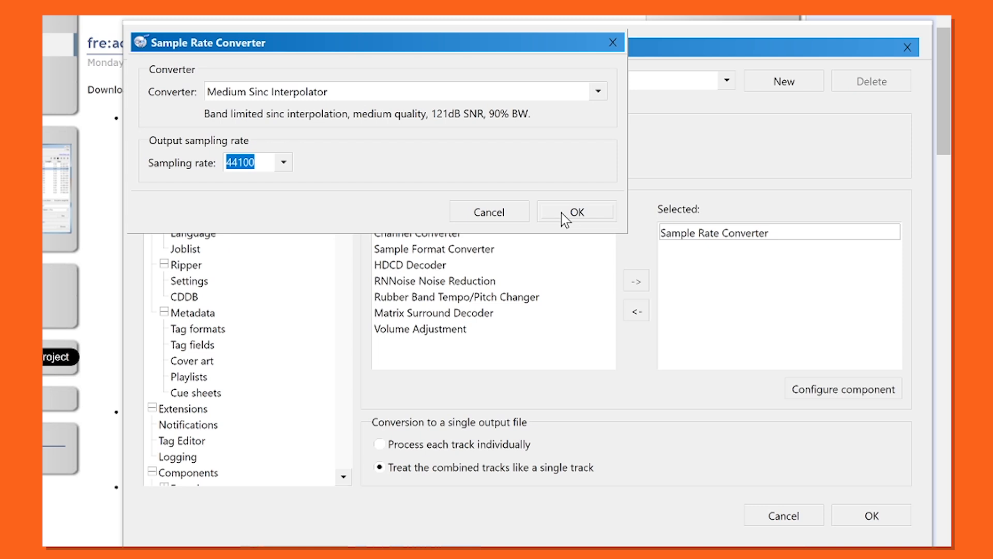
click(572, 215)
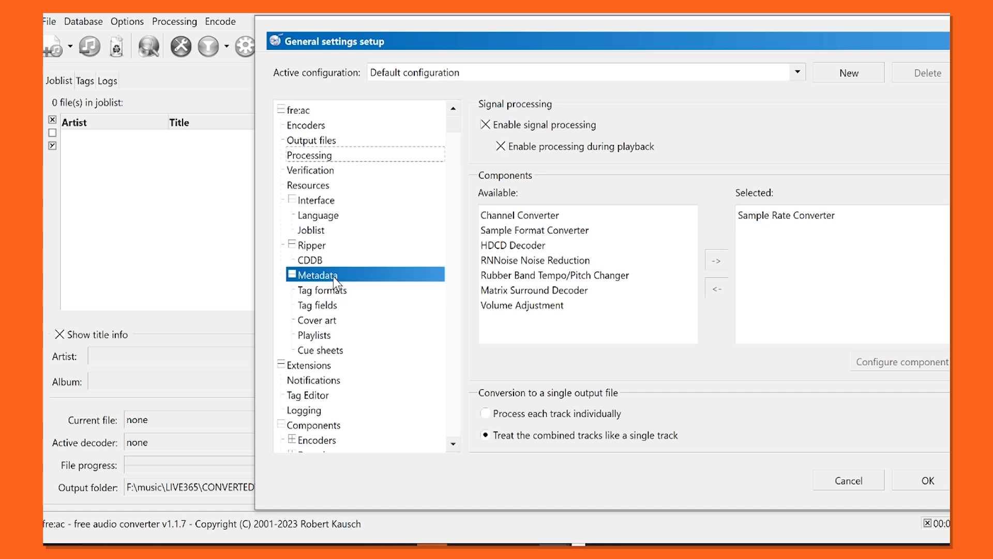
Set the text encoding of the ID3v2 tag format to UTF-8 in the metadata settings
click(353, 294)
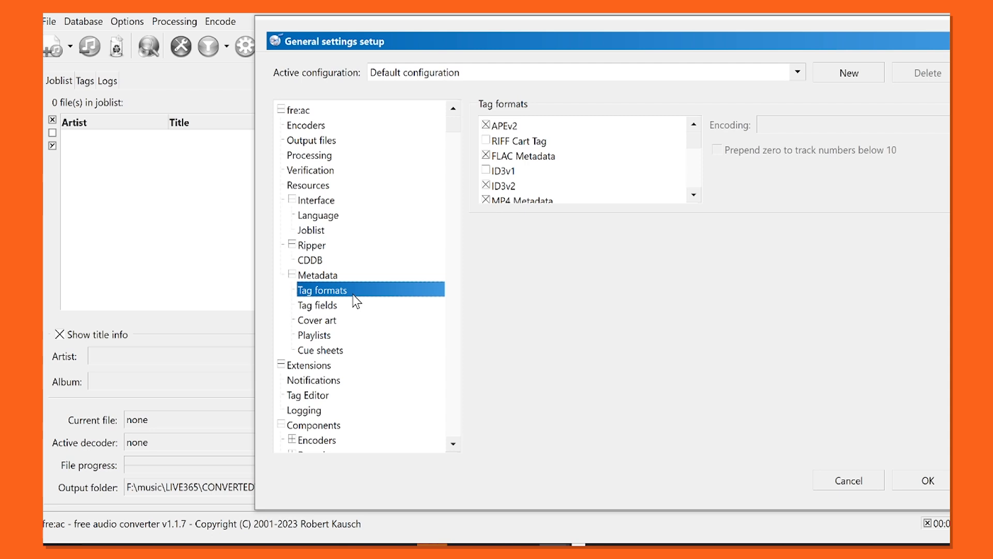
click(517, 188)
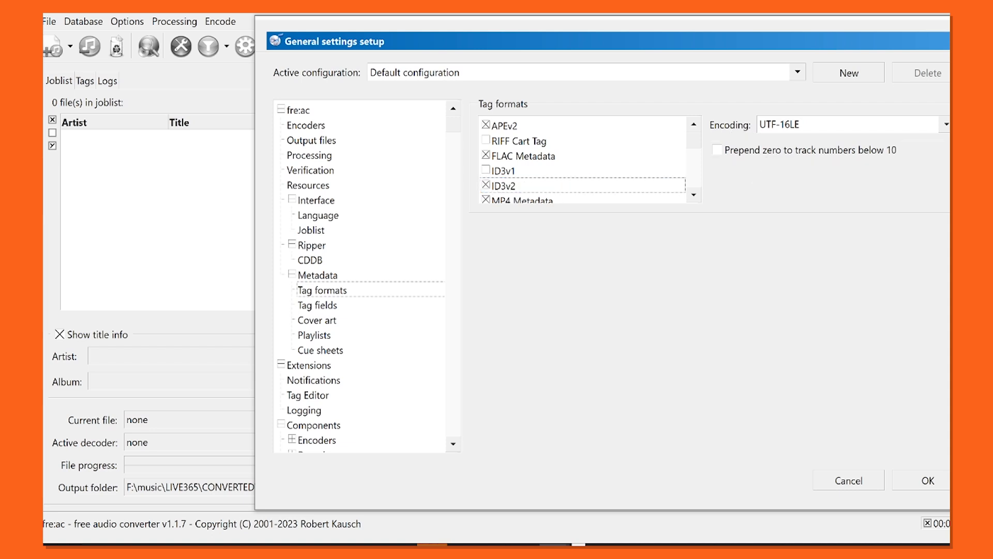
click(947, 126)
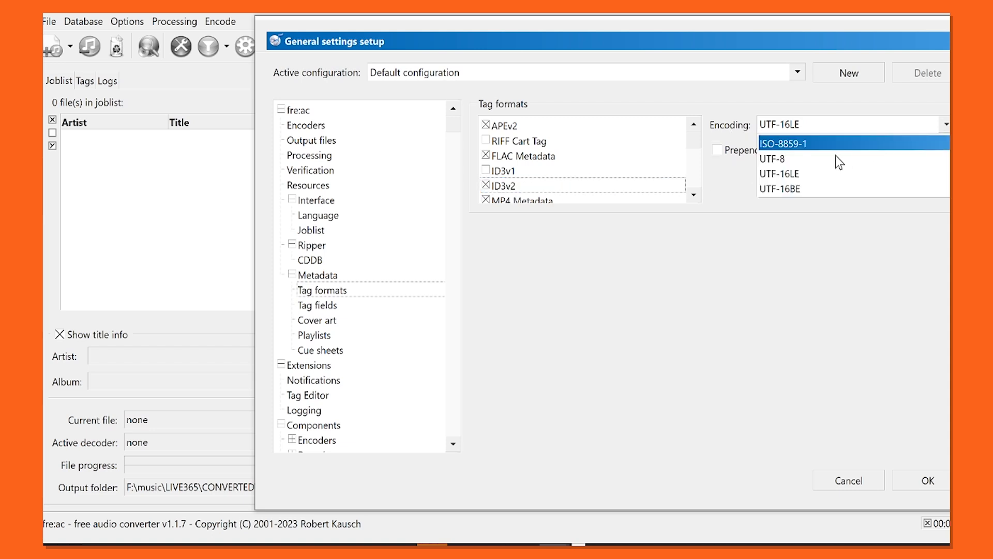
click(809, 164)
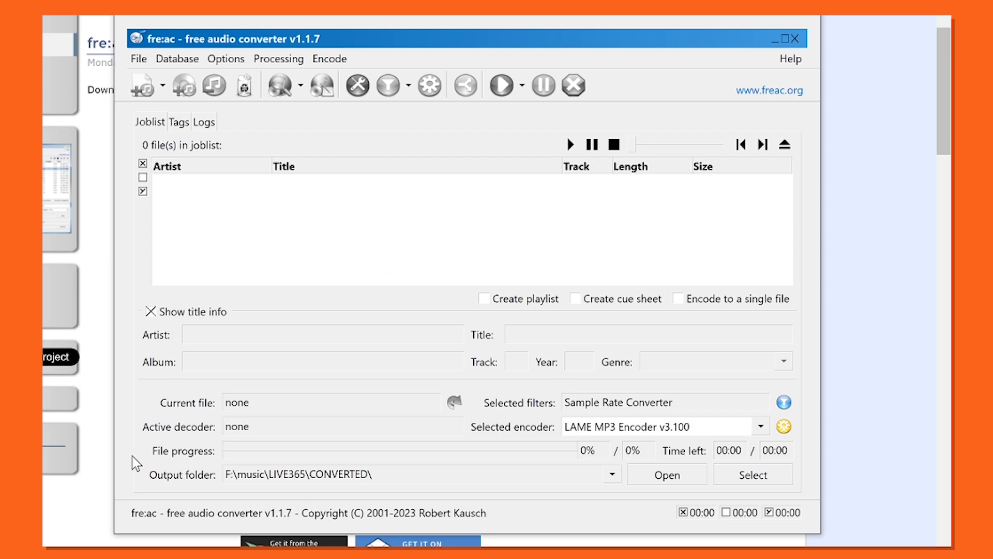
Add the audio files 02 Everybody's Raging and 04 Head Bang from the andre wk music folder to the joblist
click(139, 58)
mouse_move(259, 77)
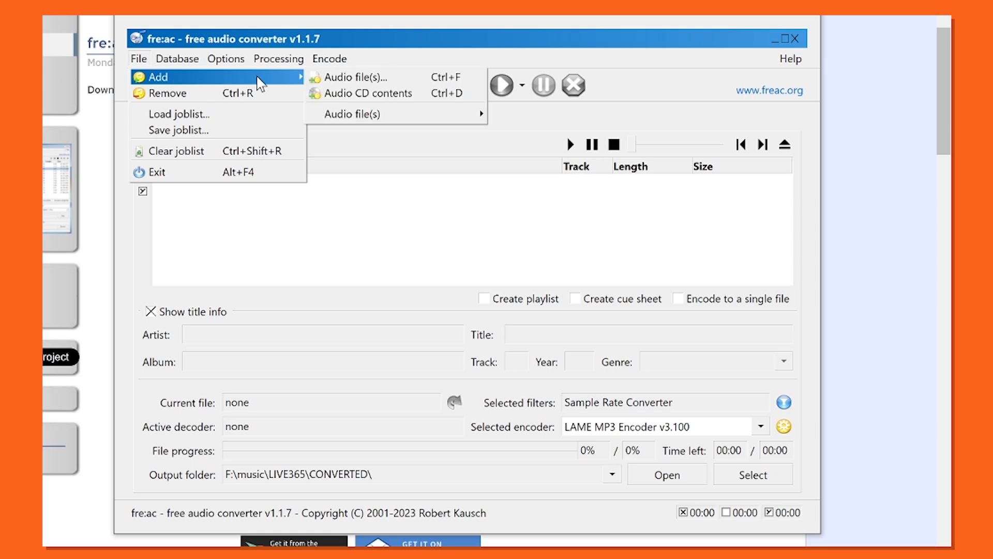
click(325, 73)
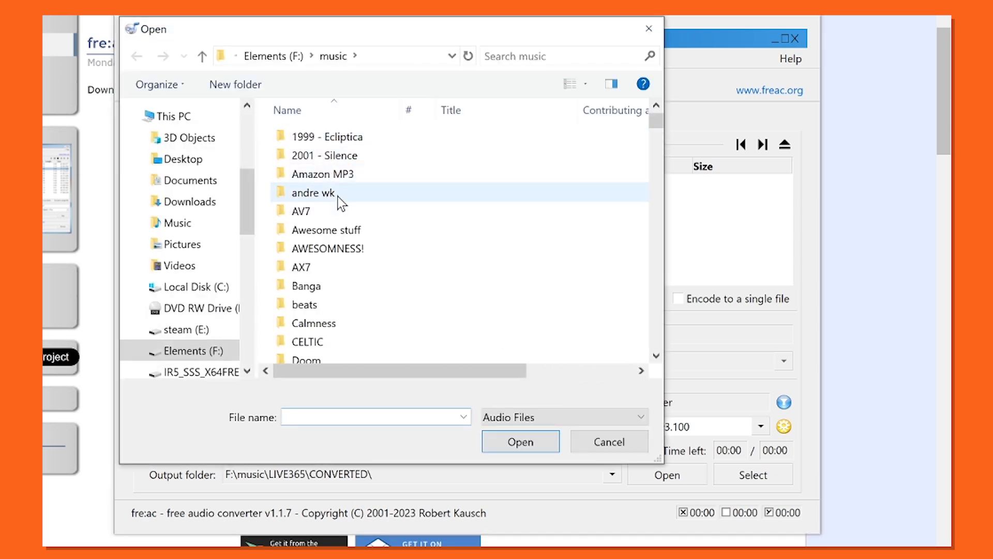
click(338, 197)
double_click(337, 197)
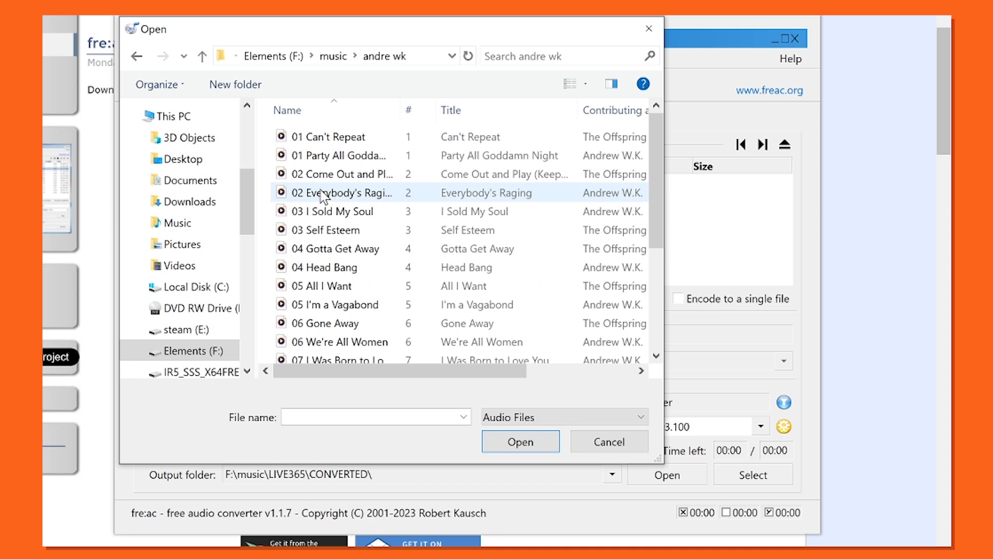
click(303, 194)
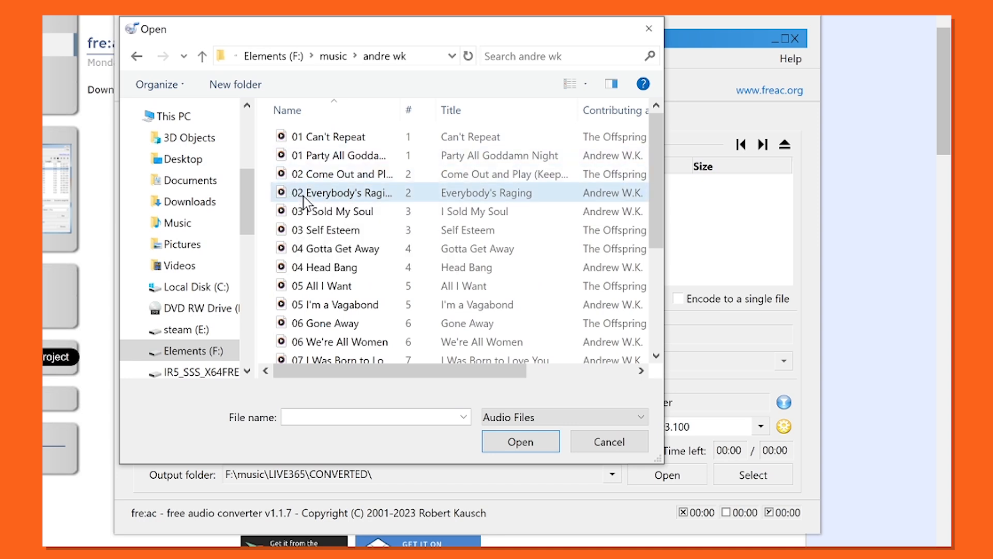
ctrl+click(323, 267)
click(503, 444)
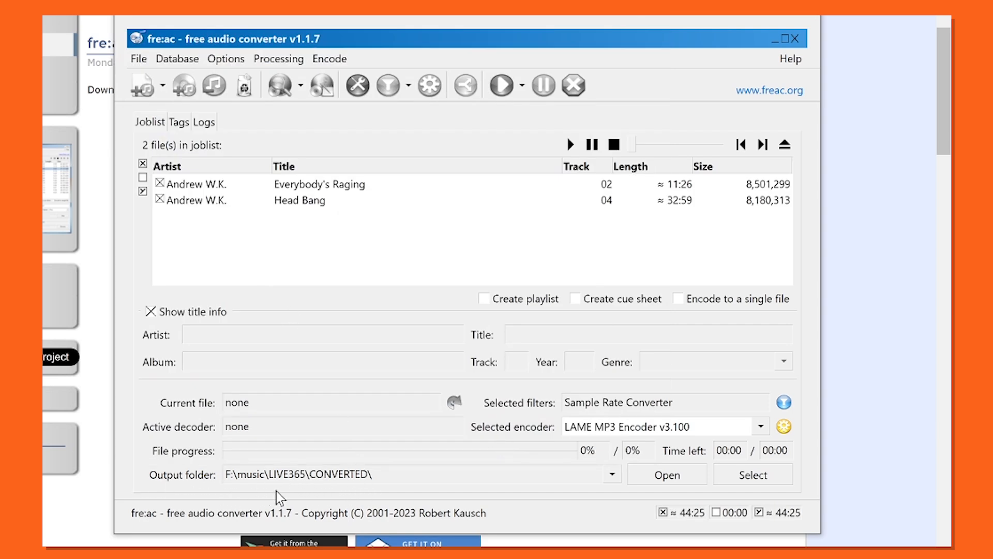
Open the CONVERTED output folder to view its contents and close it
click(664, 479)
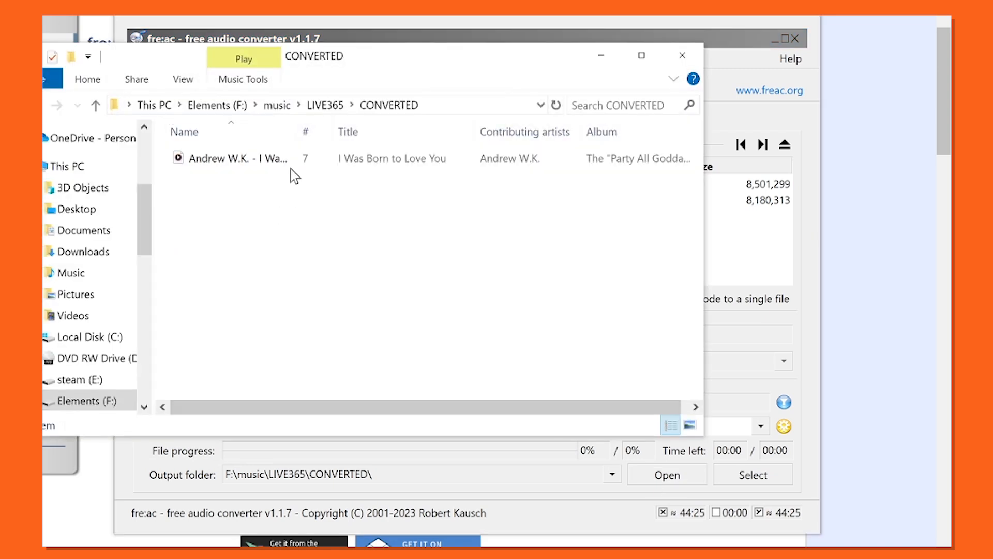
click(680, 58)
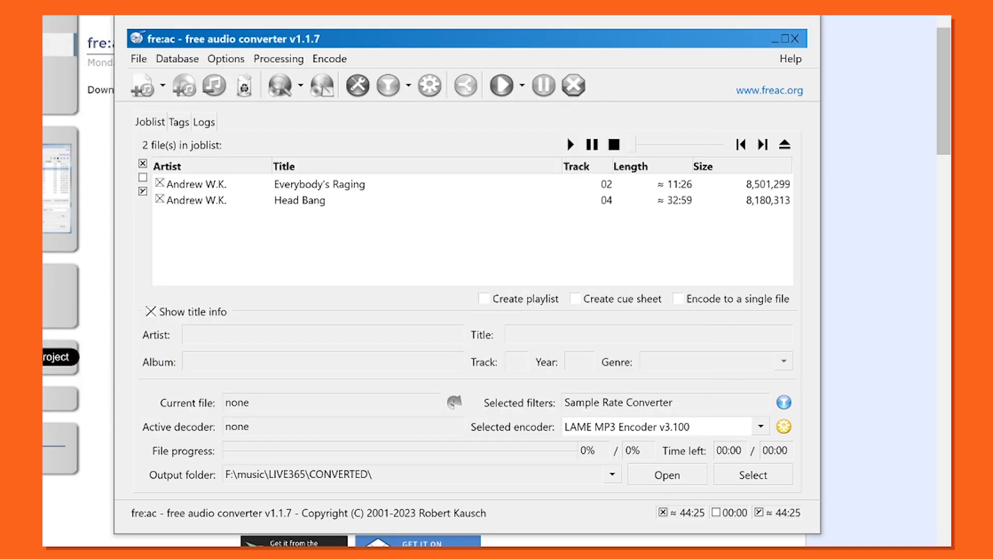
click(749, 479)
click(736, 479)
Start encoding the joblist tracks and check the converted files in the output folder
click(509, 87)
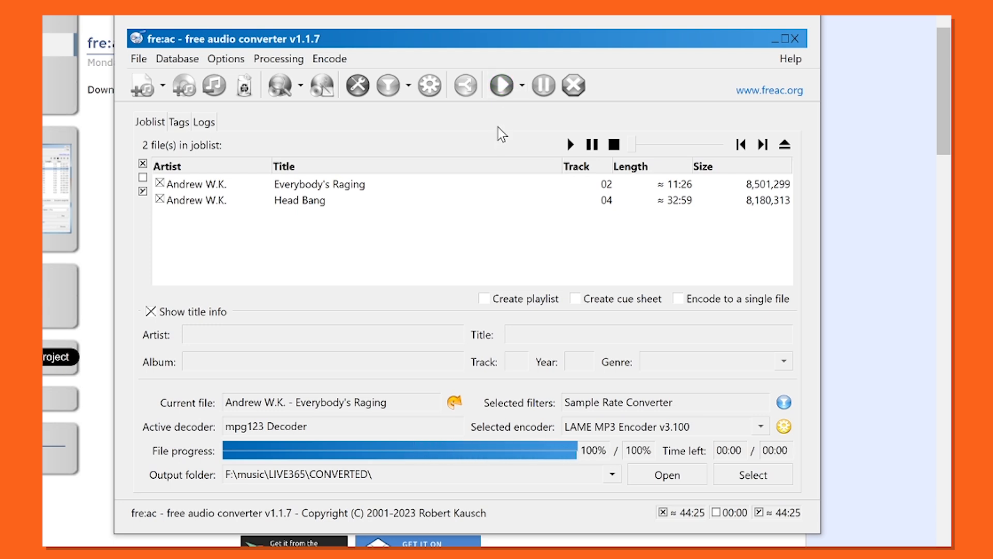
click(666, 475)
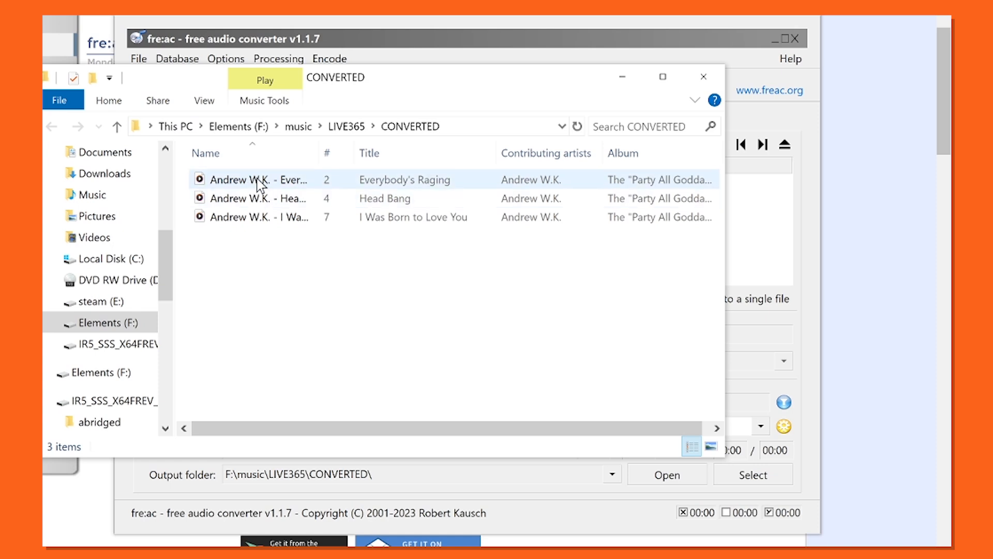
click(705, 78)
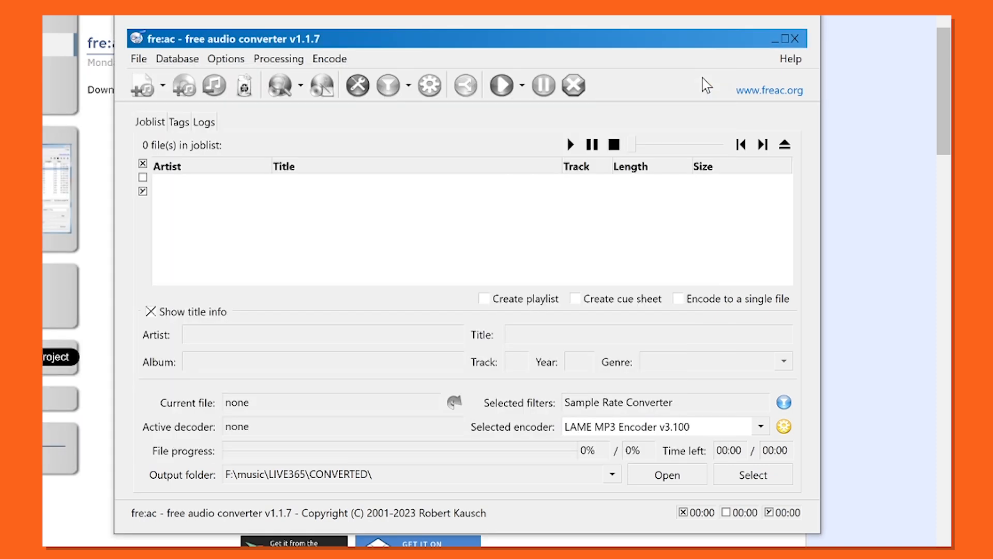